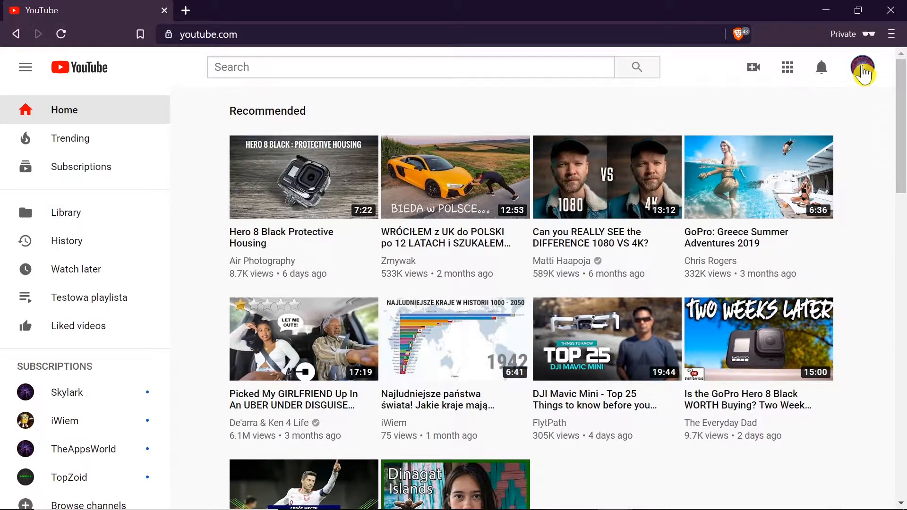
# Open the transcriptions page of the "buddha park" video in YouTube Studio (beta).
pyautogui.click(863, 69)
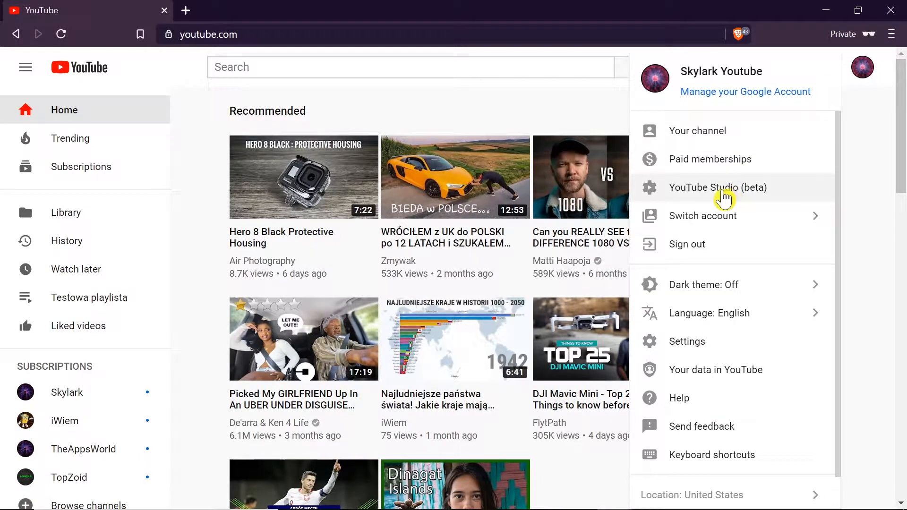
pyautogui.click(706, 189)
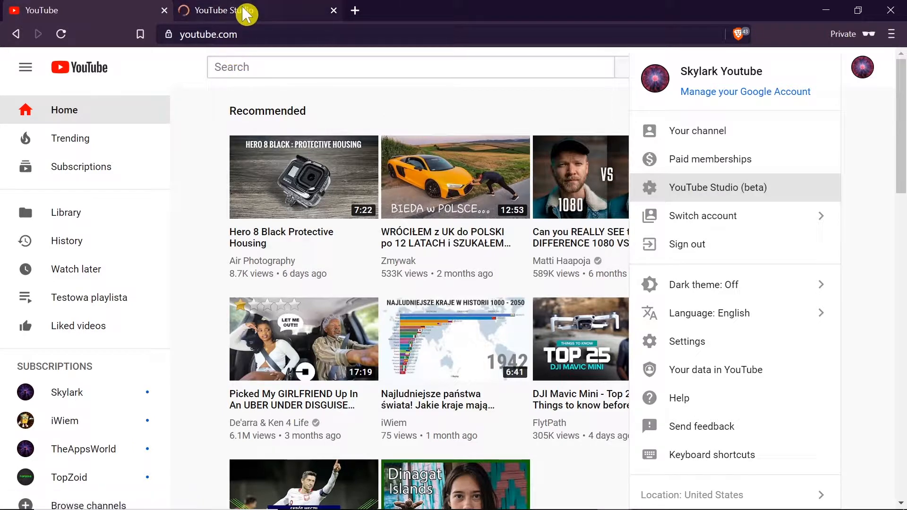
pyautogui.click(243, 10)
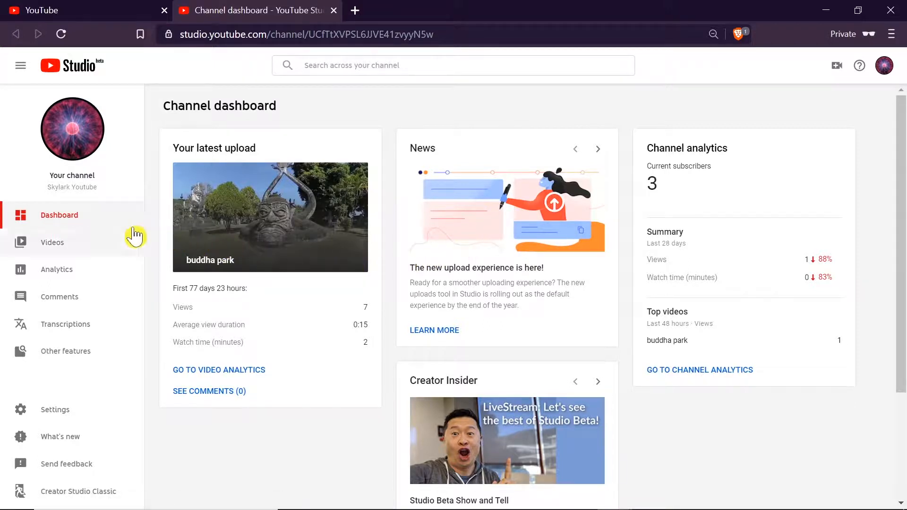
pyautogui.click(65, 245)
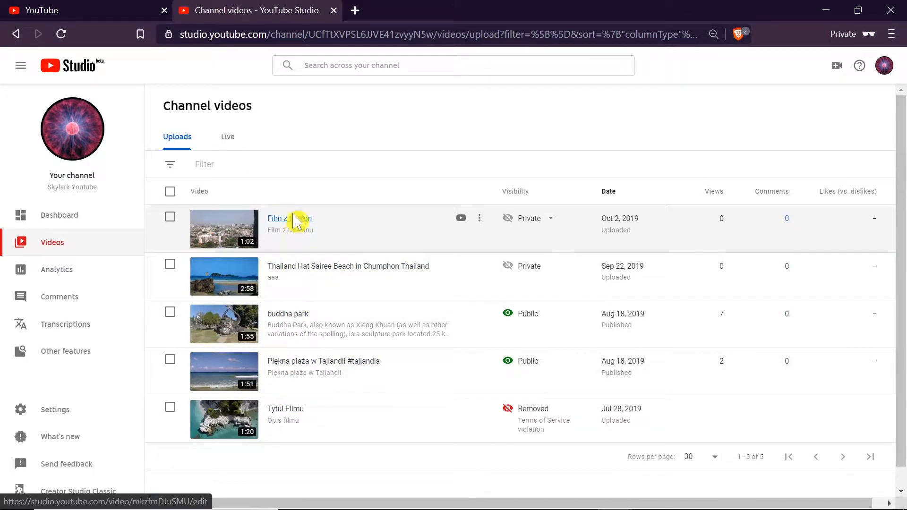
pyautogui.click(293, 314)
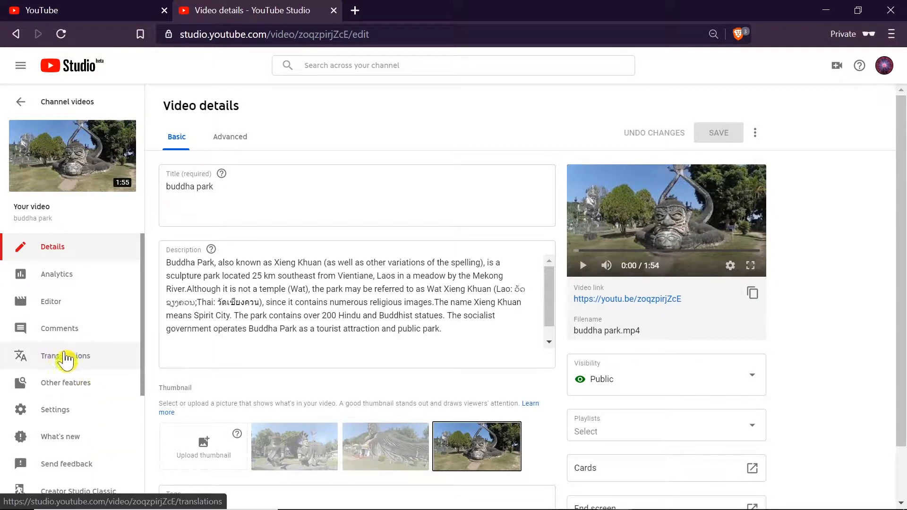
pyautogui.click(81, 360)
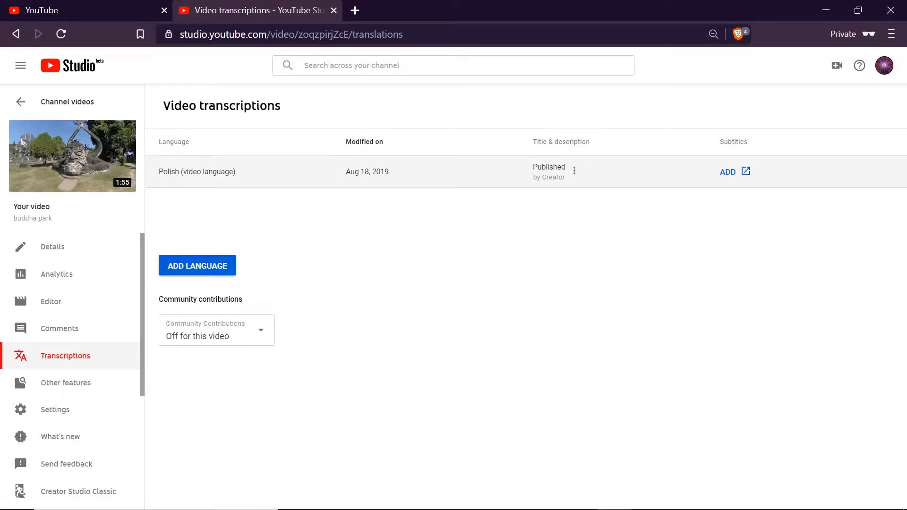
# Add English as a new transcription language for the video.
pyautogui.click(202, 267)
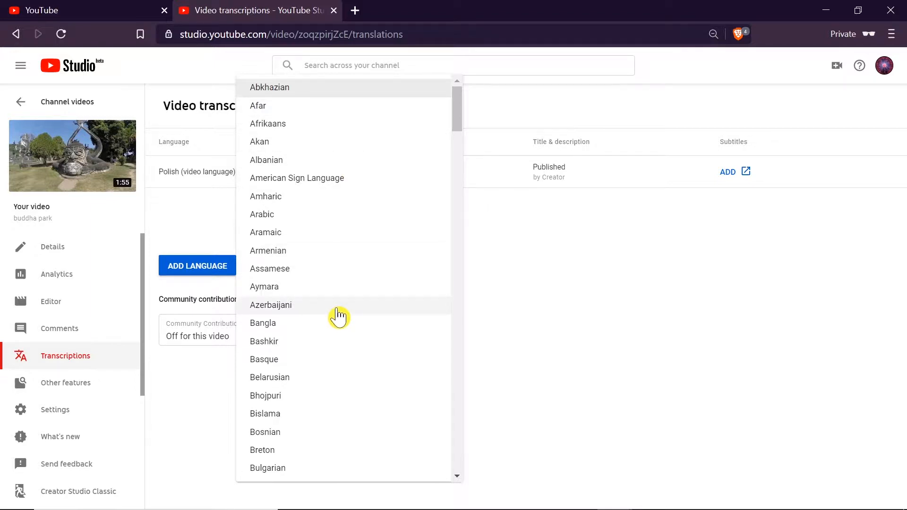
pyautogui.scroll(-7, 339, 314)
pyautogui.scroll(-5, 340, 303)
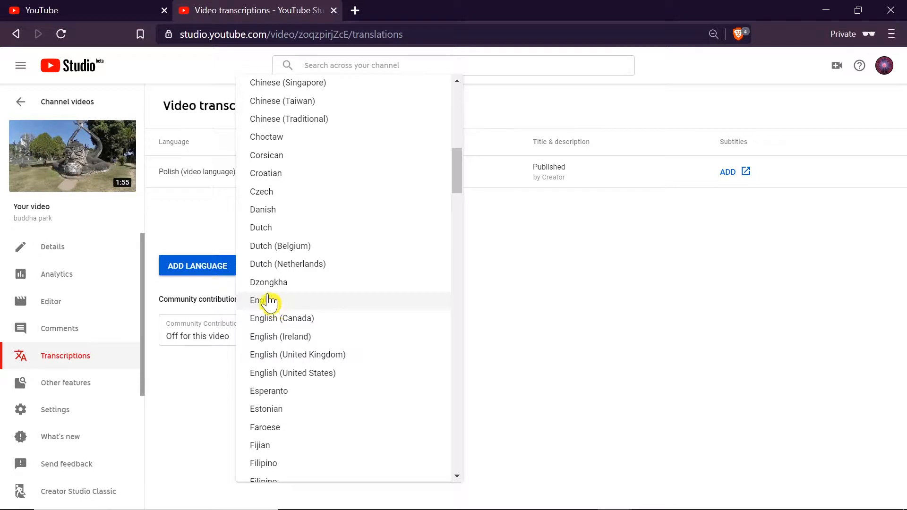
pyautogui.click(278, 302)
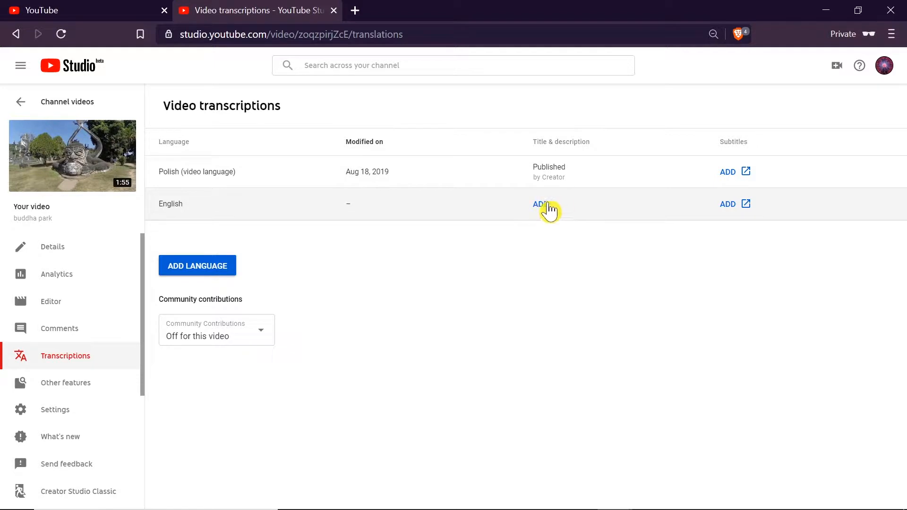
# Start creating new English subtitles or CC for the video and briefly preview its opening in the subtitle editor.
pyautogui.click(739, 211)
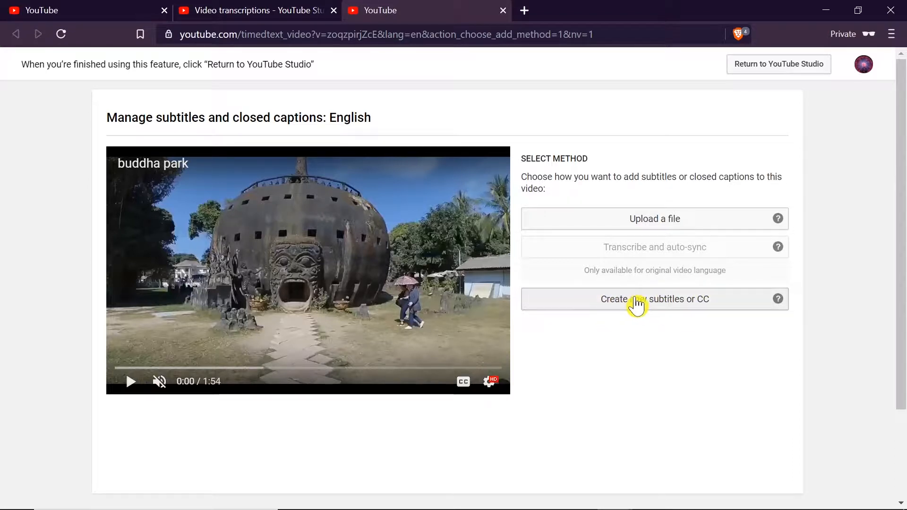
pyautogui.click(709, 303)
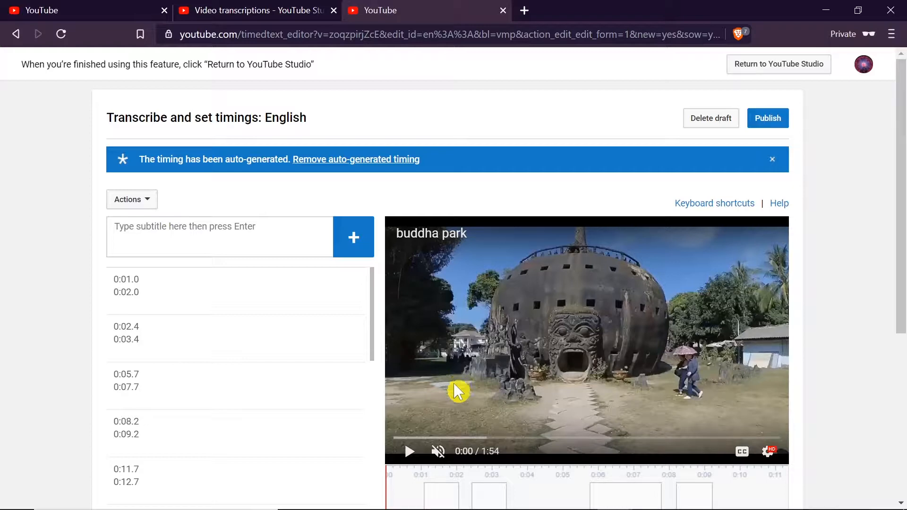
pyautogui.click(425, 426)
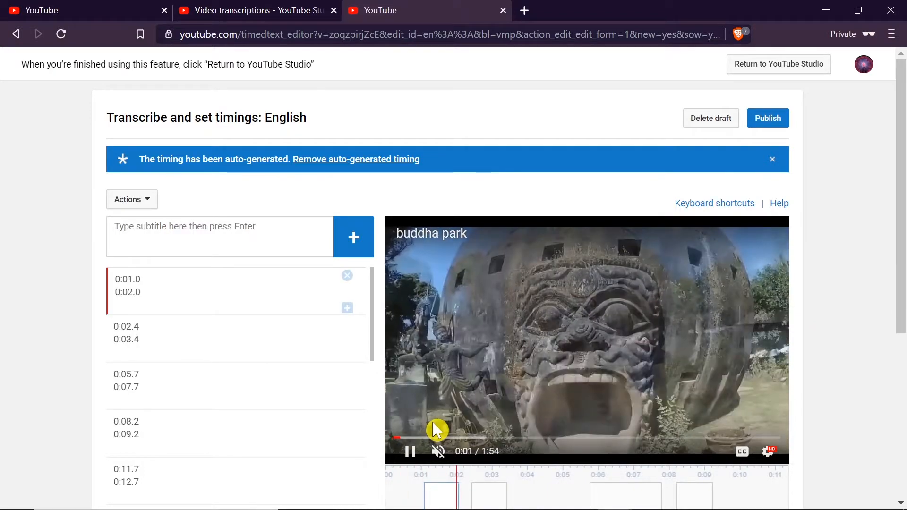
pyautogui.click(433, 427)
# Enter "This is first subtitle." as the text of the caption starting at 0:02.4.
pyautogui.click(492, 498)
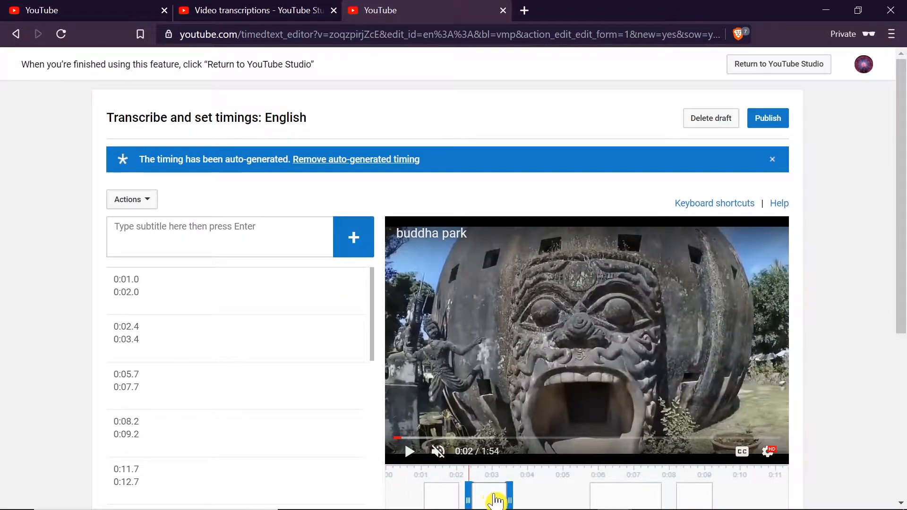
pyautogui.click(492, 498)
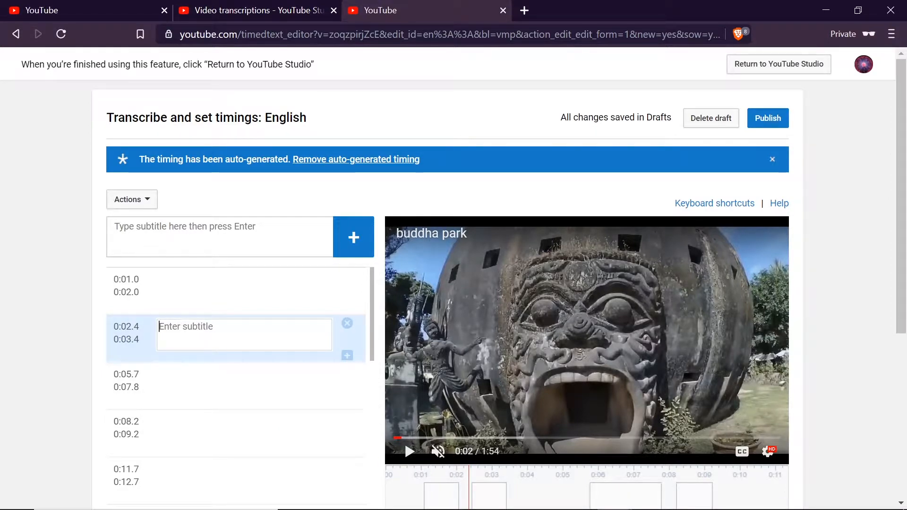
pyautogui.write('This is first subtitle.')
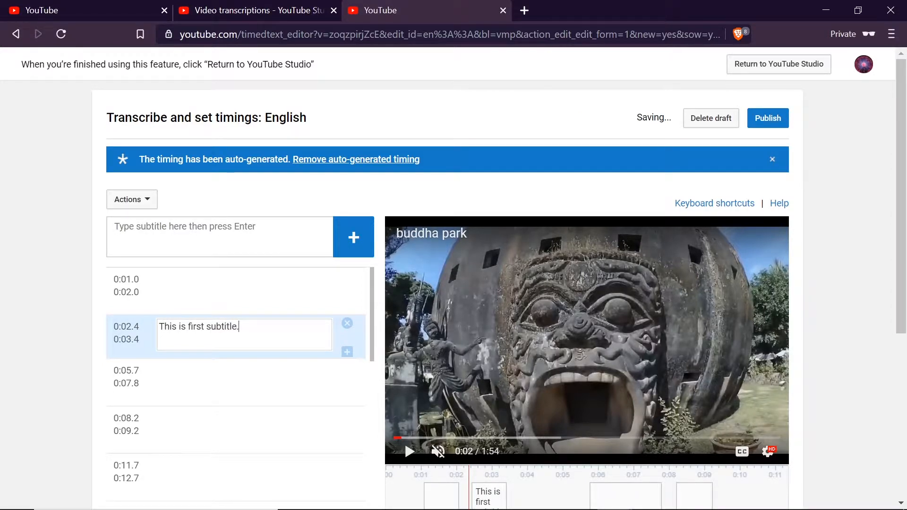
pyautogui.press('Return')
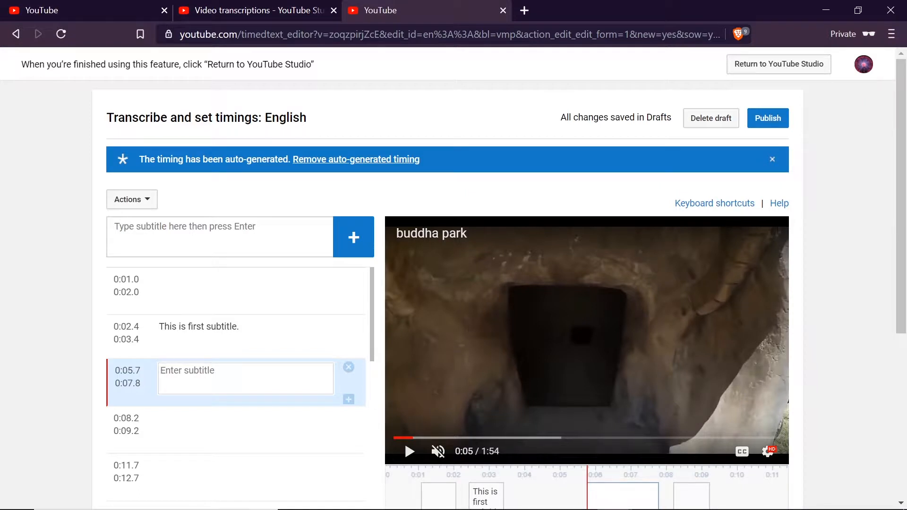
# Enter "Enter our second subtitle." as the text of the caption starting at 0:05.7.
pyautogui.write('Enter our')
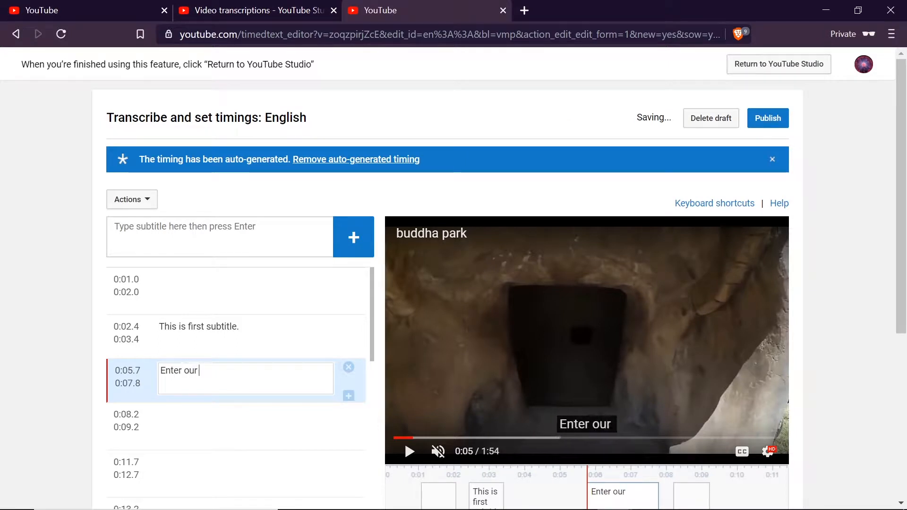
pyautogui.write(' second s')
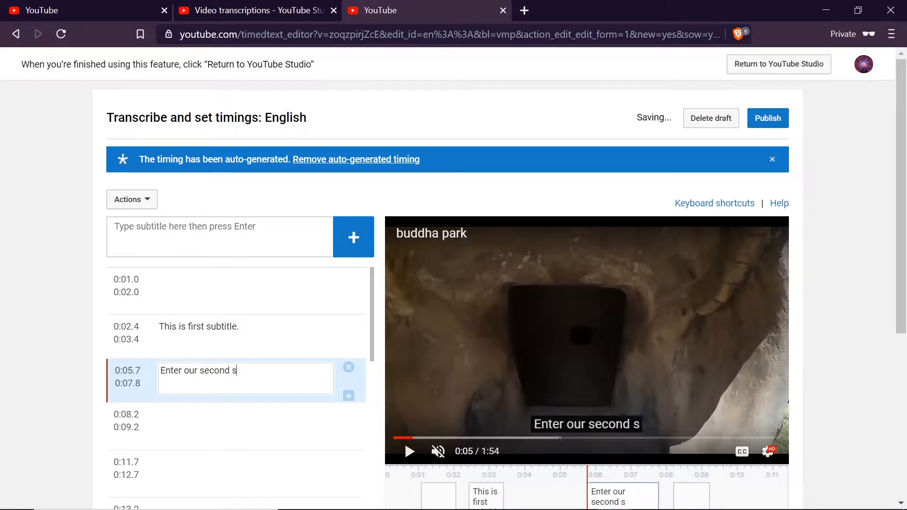
pyautogui.write('ubtitle')
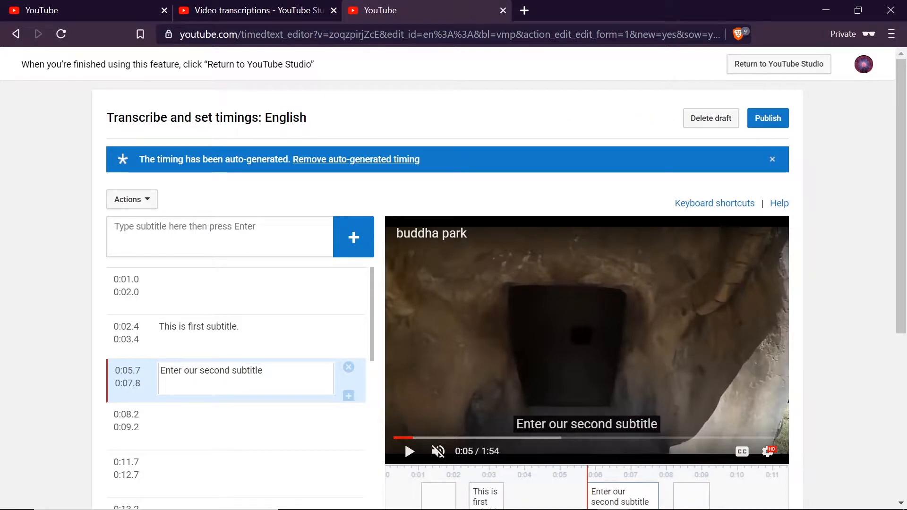
pyautogui.write('.')
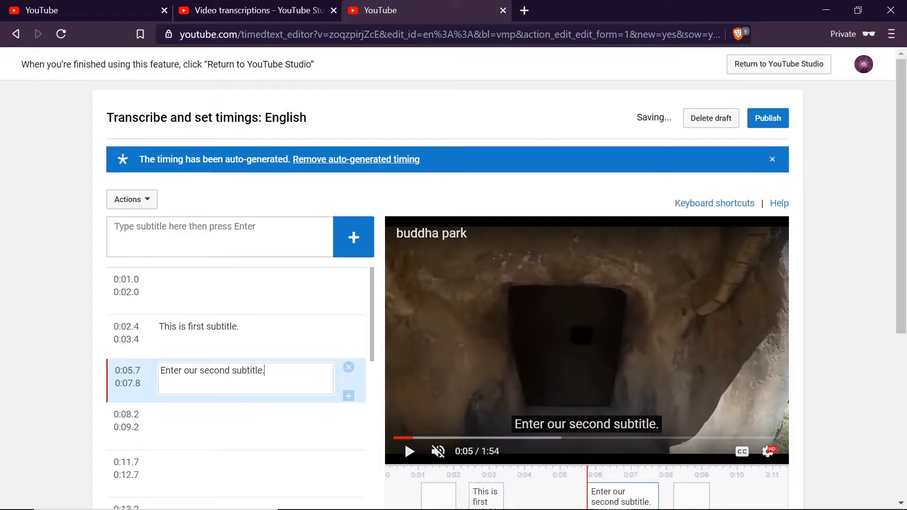
pyautogui.click(194, 434)
pyautogui.click(195, 469)
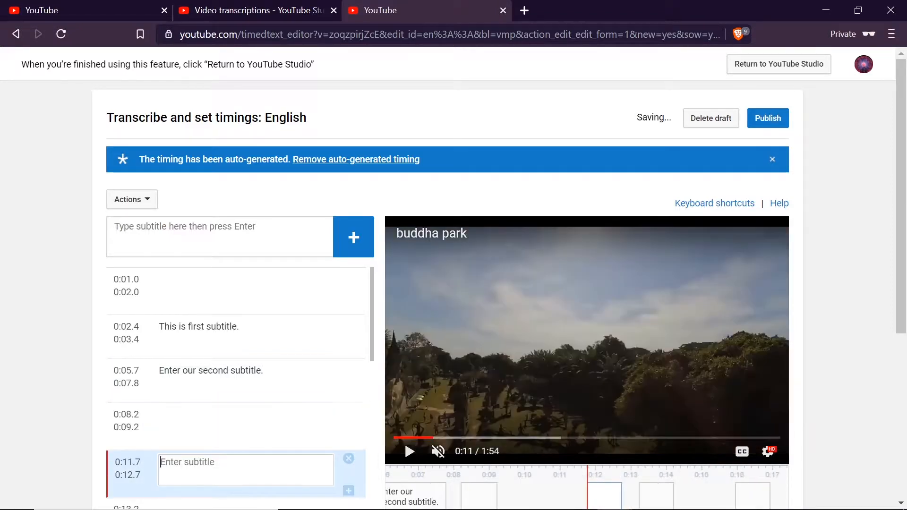
# Extend the "This is first subtitle." caption on the timeline so it ends at 0:04.8.
pyautogui.scroll(-1, 232, 381)
pyautogui.scroll(1, 236, 383)
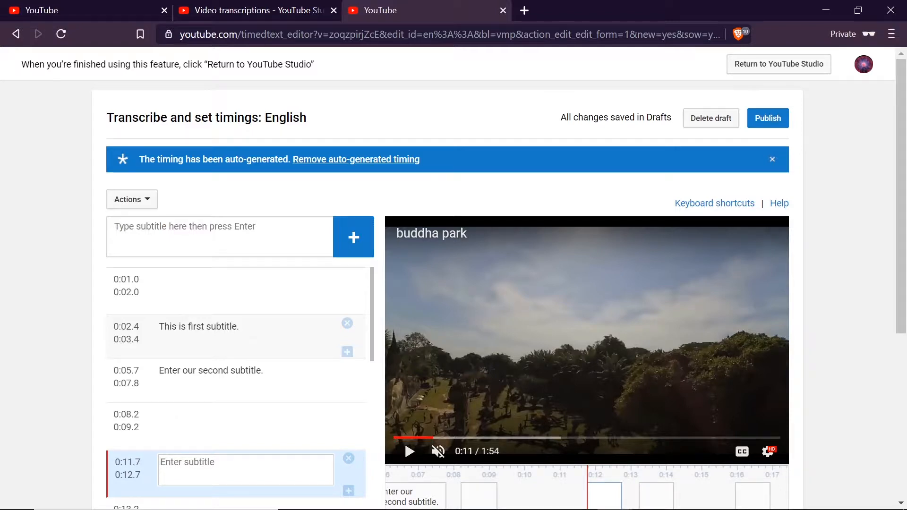
pyautogui.scroll(-2, 457, 477)
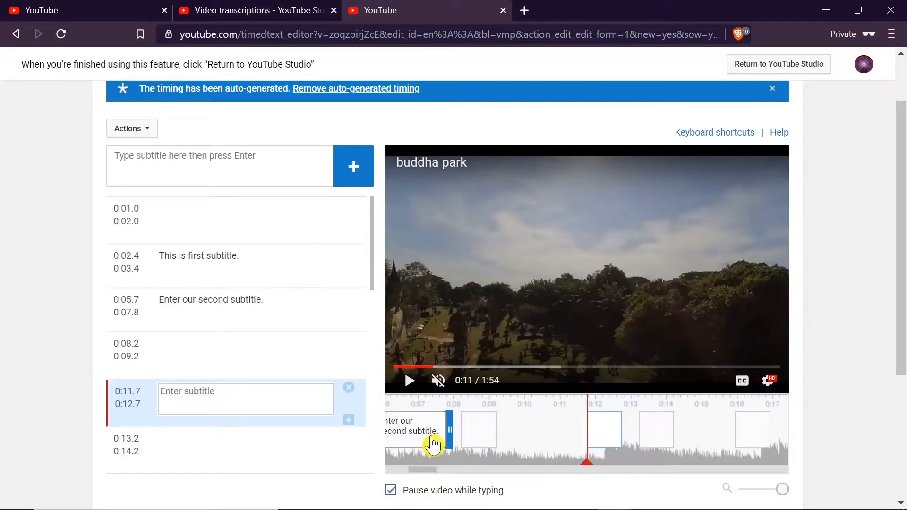
pyautogui.moveTo(424, 469); pyautogui.dragTo(397, 462)
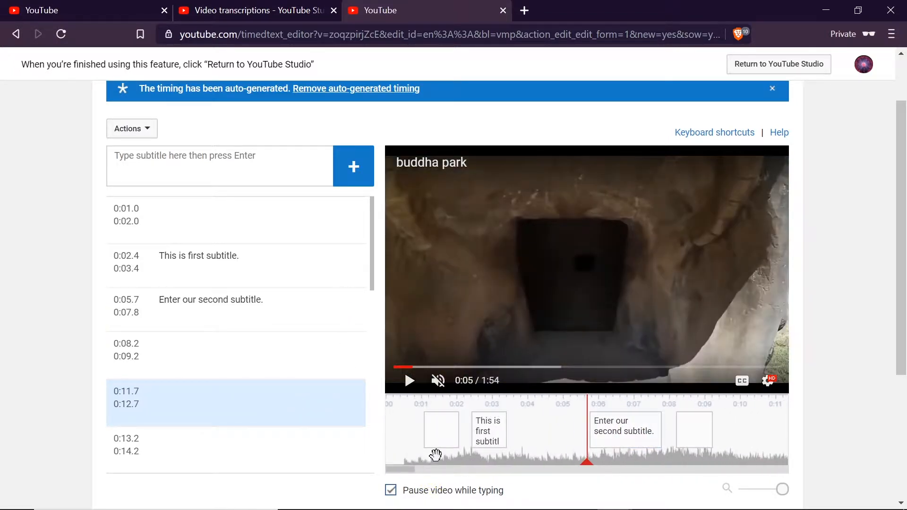
pyautogui.click(490, 429)
pyautogui.moveTo(489, 429); pyautogui.dragTo(559, 430)
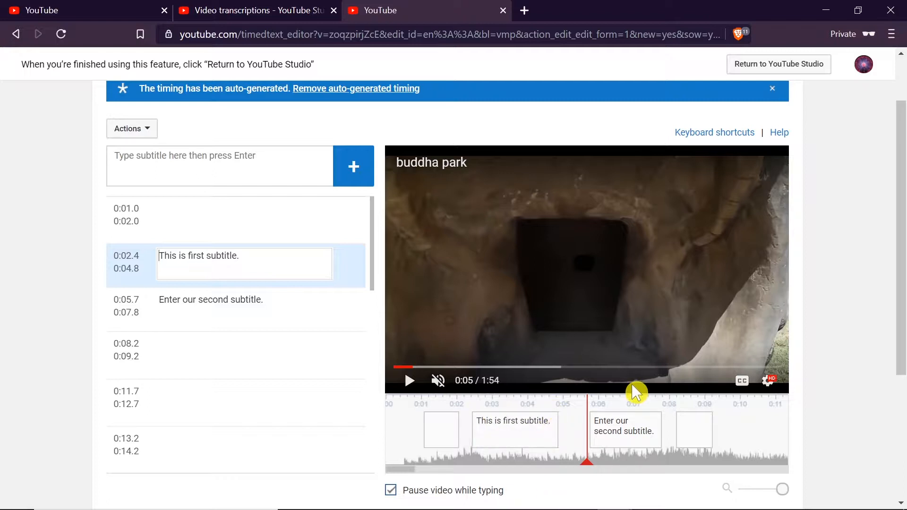
# Retime the empty caption following the second subtitle to run from 0:08.8 to 0:09.9.
pyautogui.click(613, 428)
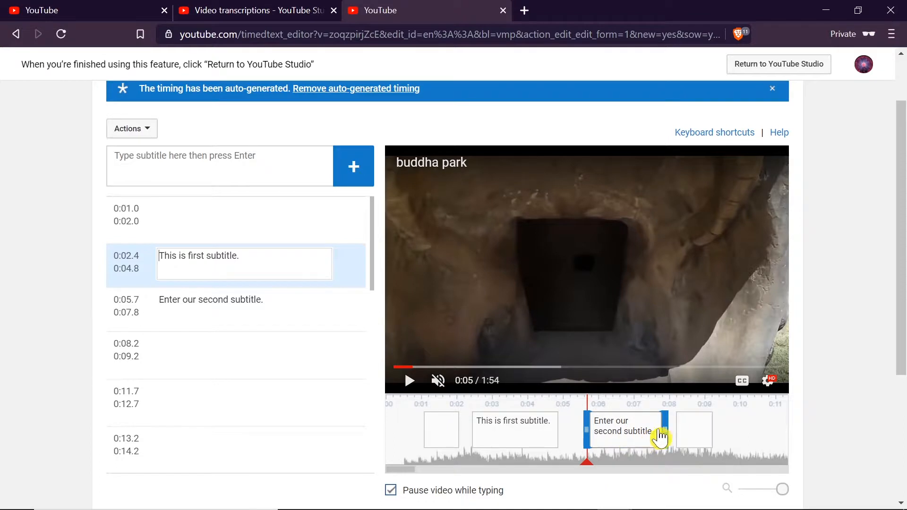
pyautogui.click(693, 429)
pyautogui.moveTo(706, 430)
pyautogui.mouseDown()
pyautogui.moveTo(725, 431)
pyautogui.moveTo(696, 433)
pyautogui.moveTo(728, 430)
pyautogui.moveTo(712, 431)
pyautogui.mouseUp()
# Shift the empty opening caption to 0:00.5–0:01.5 and enter "Hello." as its text.
pyautogui.click(482, 433)
pyautogui.moveTo(442, 430); pyautogui.dragTo(420, 443)
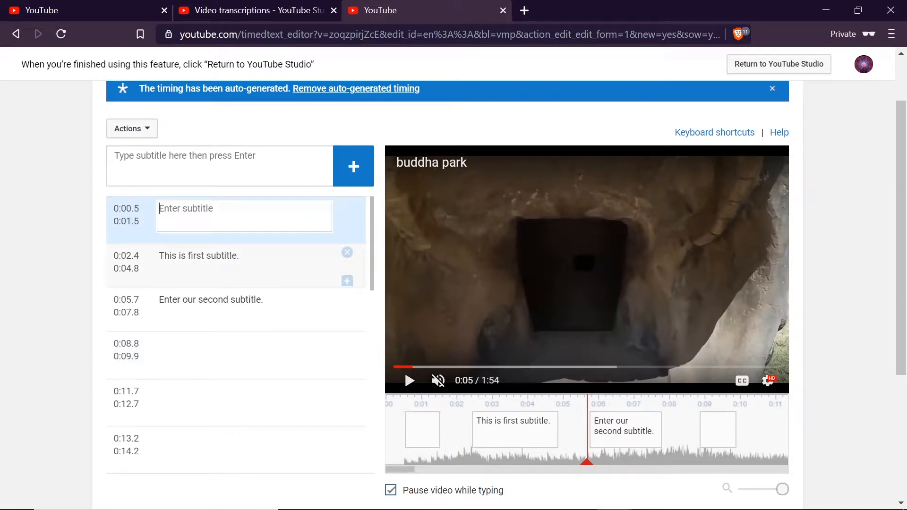
pyautogui.write('Hello.')
# Publish the English subtitles for the video.
pyautogui.scroll(2, 244, 210)
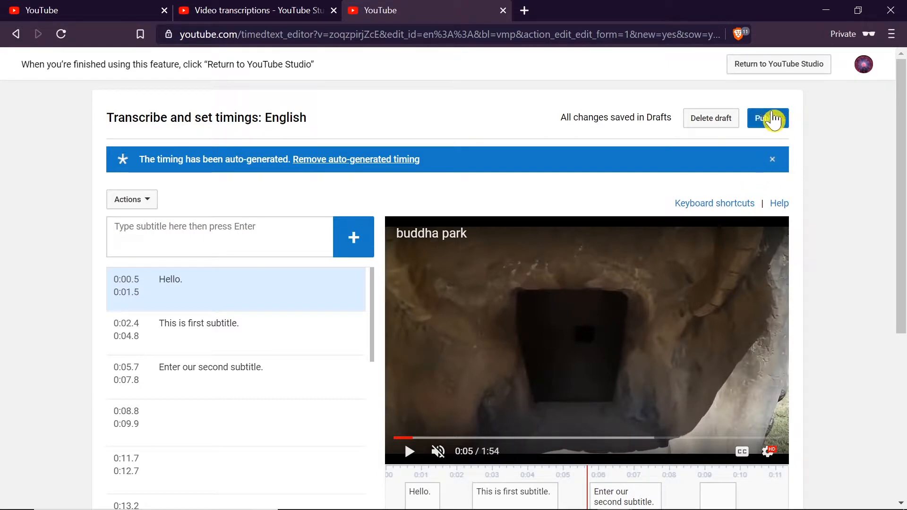
pyautogui.click(769, 120)
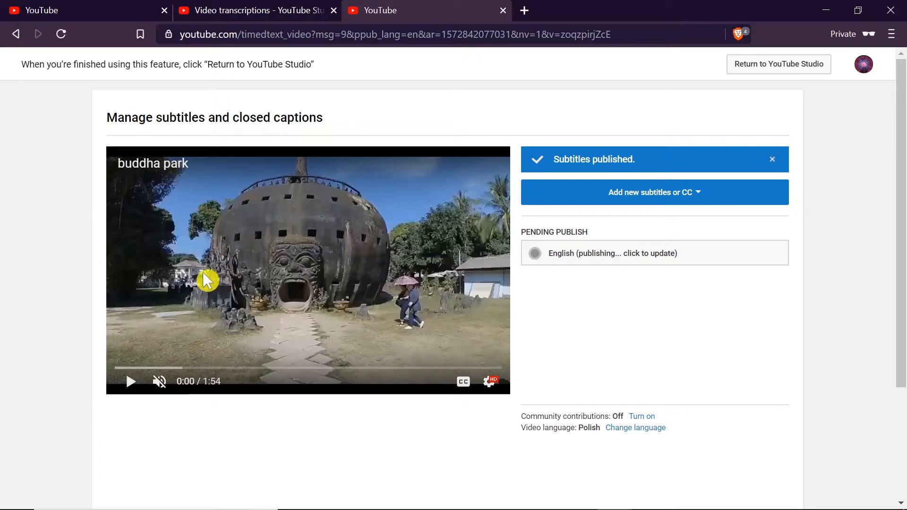
# Play the "buddha park" video on its YouTube watch page to check the captions, and return to its transcriptions page in Studio.
pyautogui.click(236, 17)
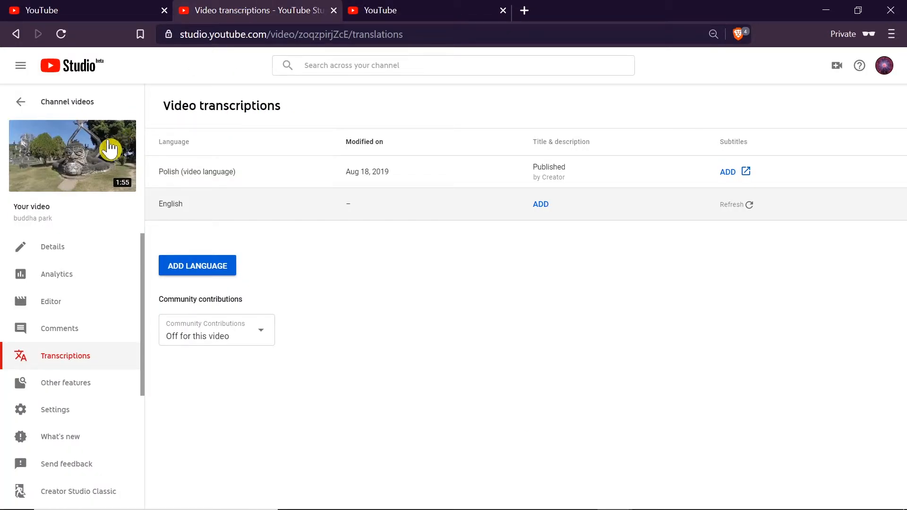
pyautogui.moveTo(78, 158)
pyautogui.click(76, 158)
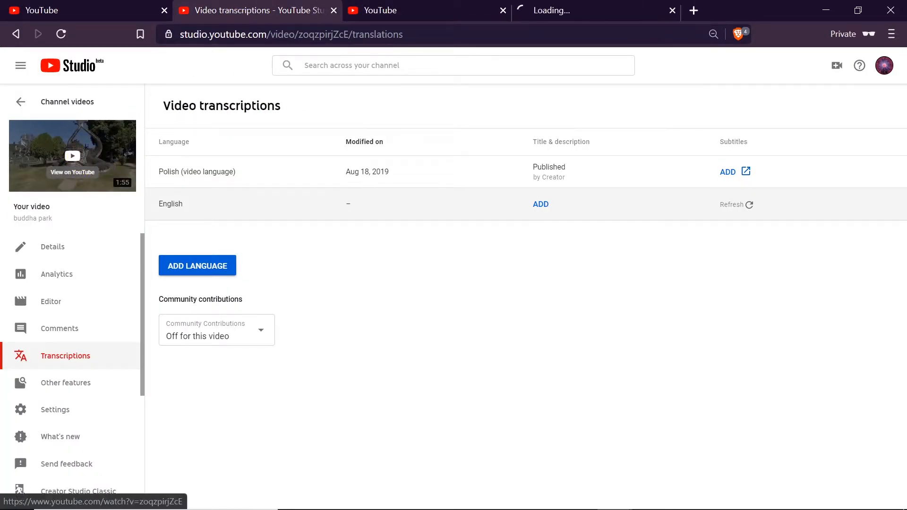
pyautogui.click(578, 9)
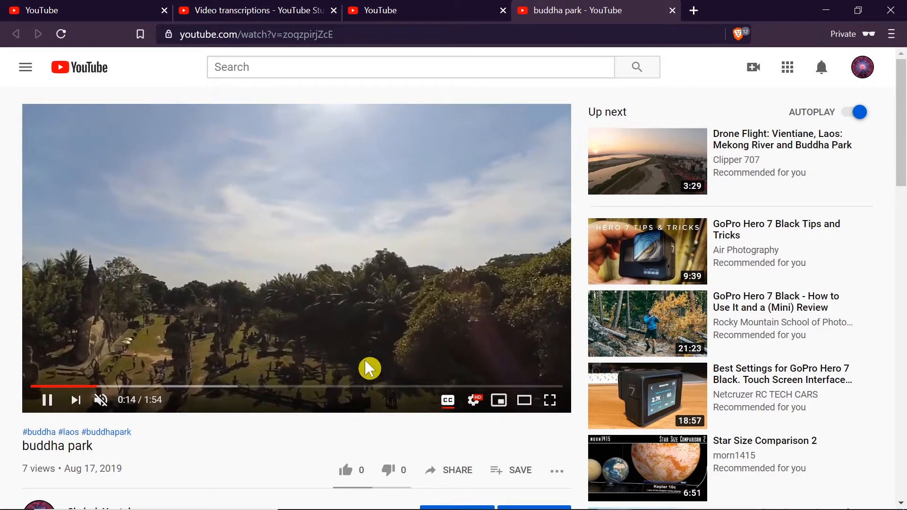
pyautogui.click(431, 257)
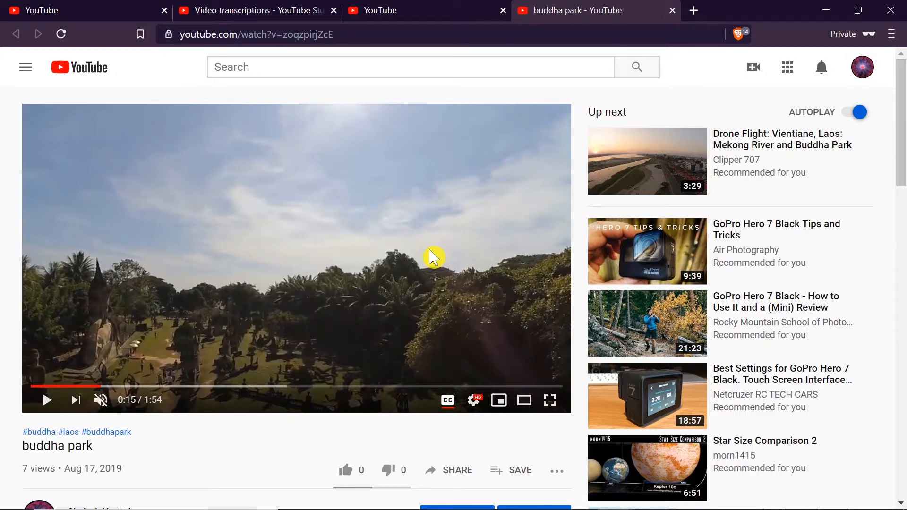
pyautogui.click(407, 11)
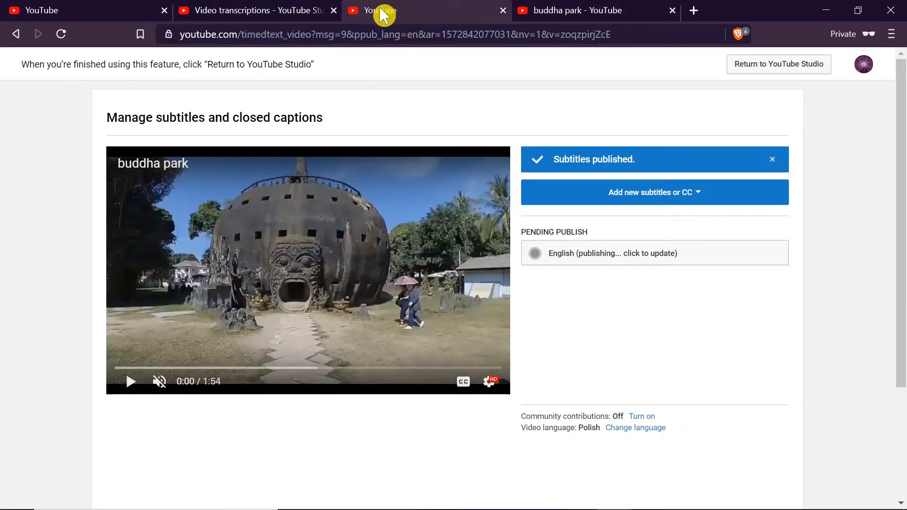
pyautogui.click(282, 8)
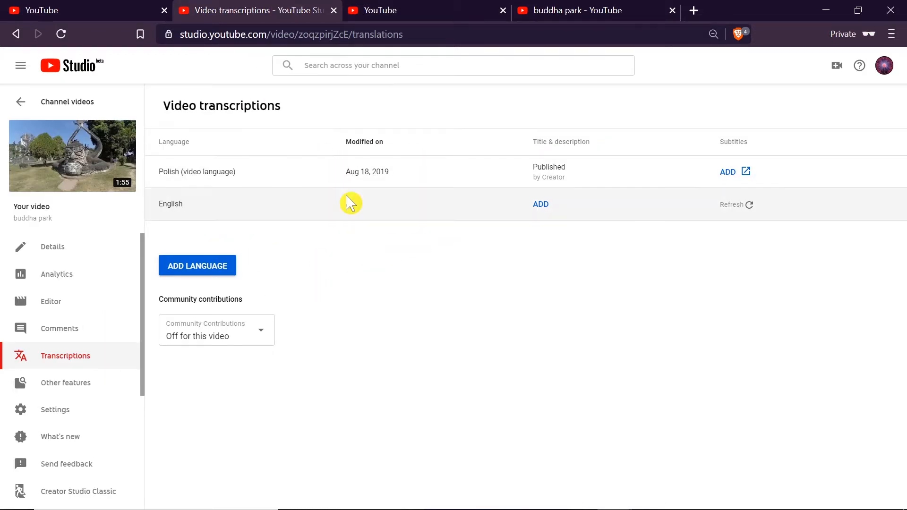
# Turn community contributions on for the "buddha park" video.
pyautogui.click(240, 336)
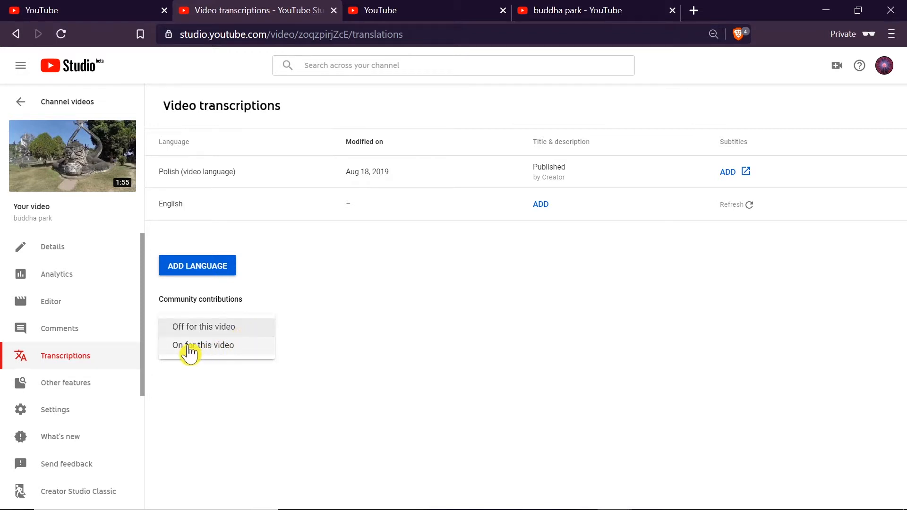
pyautogui.click(226, 350)
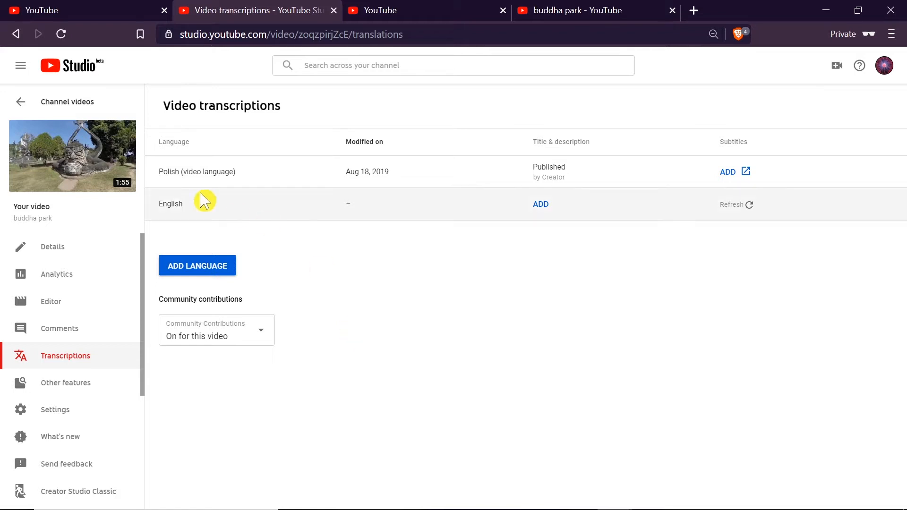
# Prepare a bulk edit setting community contributions to On for the Hat Sairee Beach, "buddha park" and Piękna plaża w Tajlandii videos in the channel's video list.
pyautogui.click(21, 107)
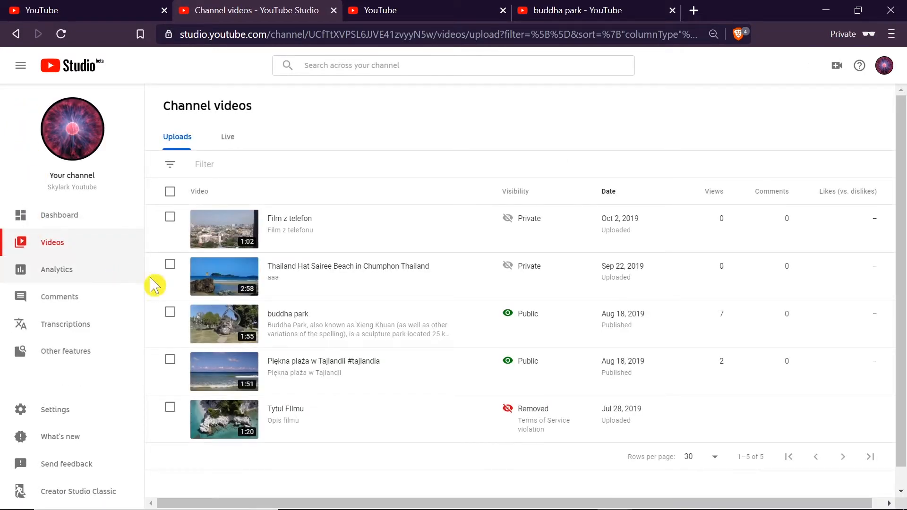
pyautogui.click(171, 265)
pyautogui.click(169, 350)
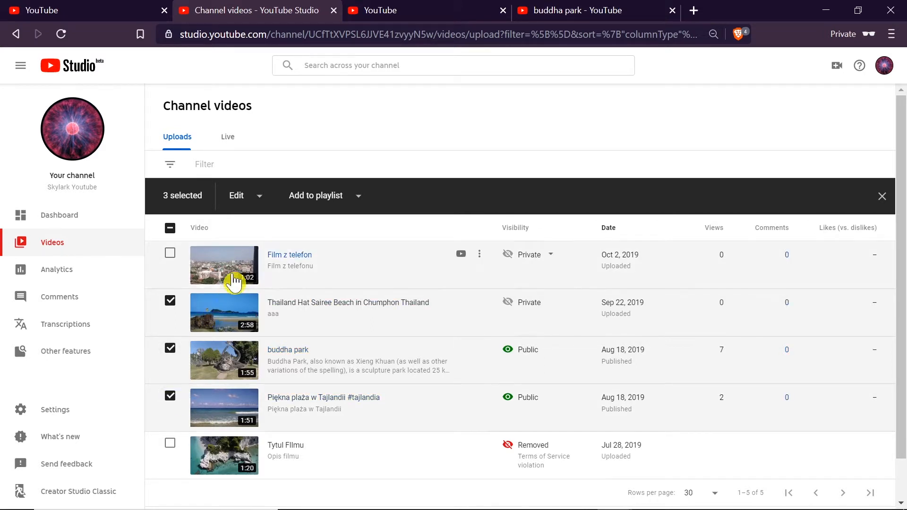
pyautogui.click(257, 195)
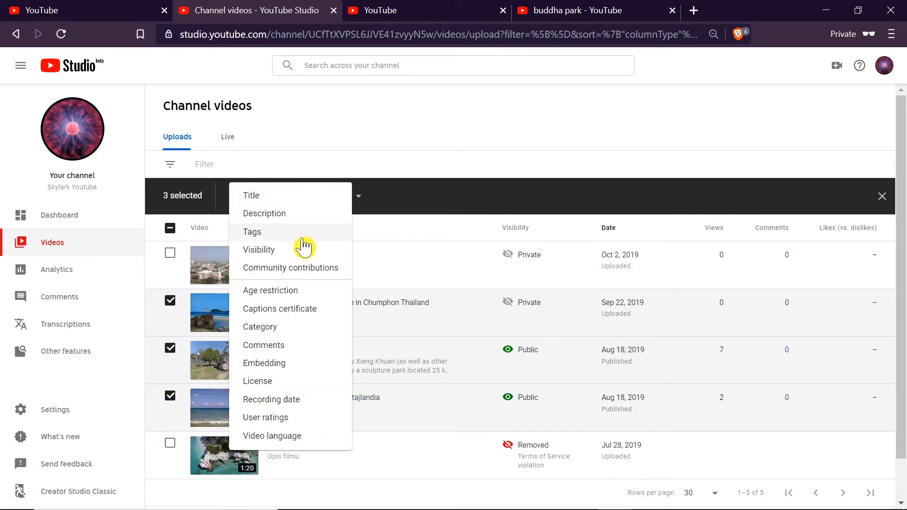
pyautogui.click(330, 268)
pyautogui.click(312, 265)
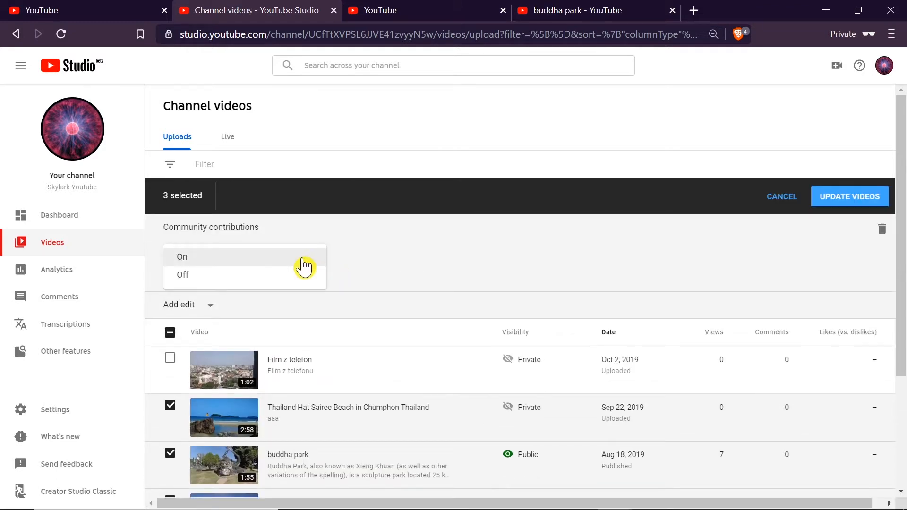
pyautogui.click(388, 256)
pyautogui.scroll(-3, 387, 259)
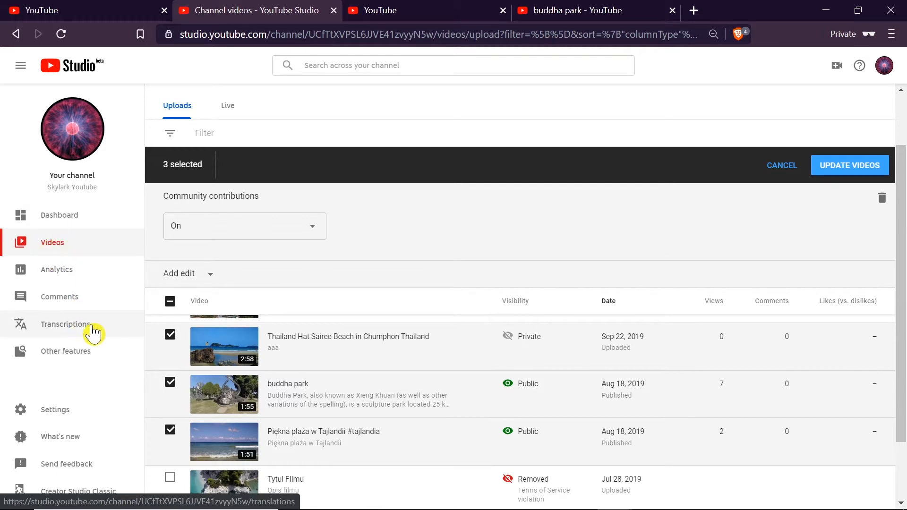
# Start turning on community contributions in the channel transcriptions and browse the choices for the channel's most spoken language.
pyautogui.click(82, 331)
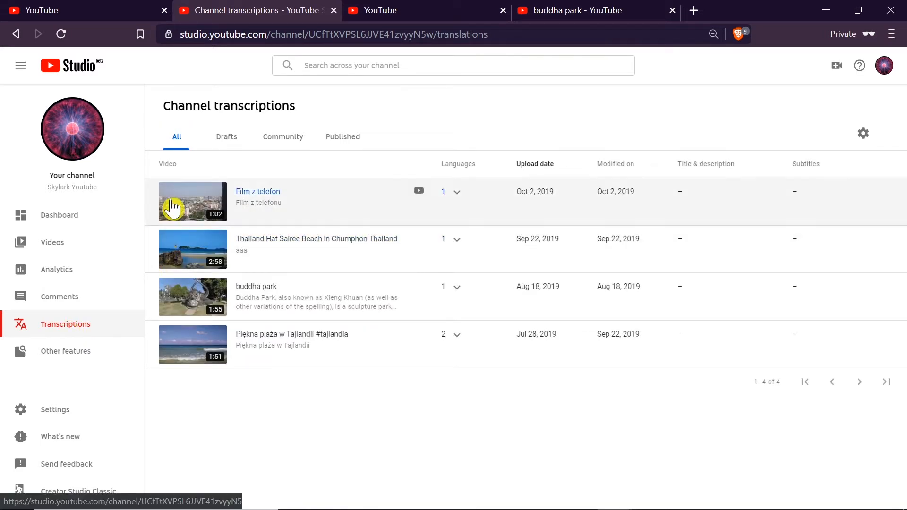
pyautogui.click(282, 139)
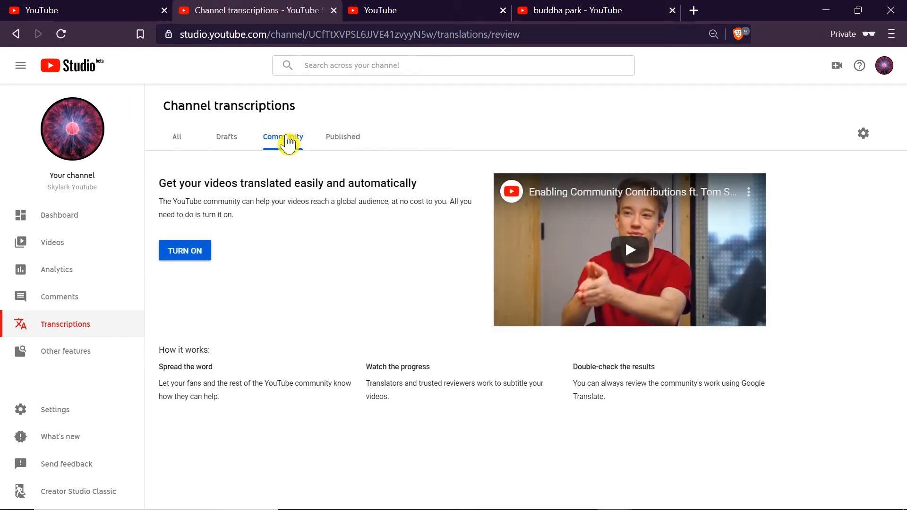
pyautogui.click(188, 253)
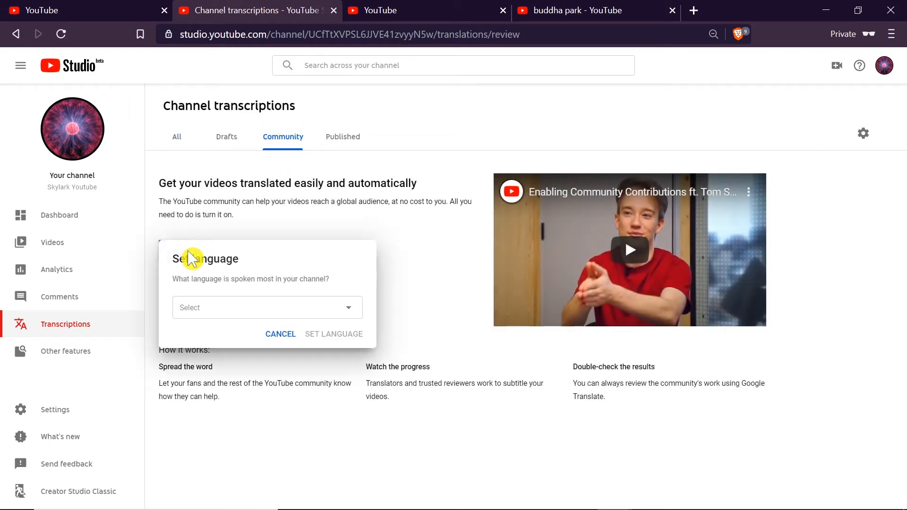
pyautogui.click(215, 308)
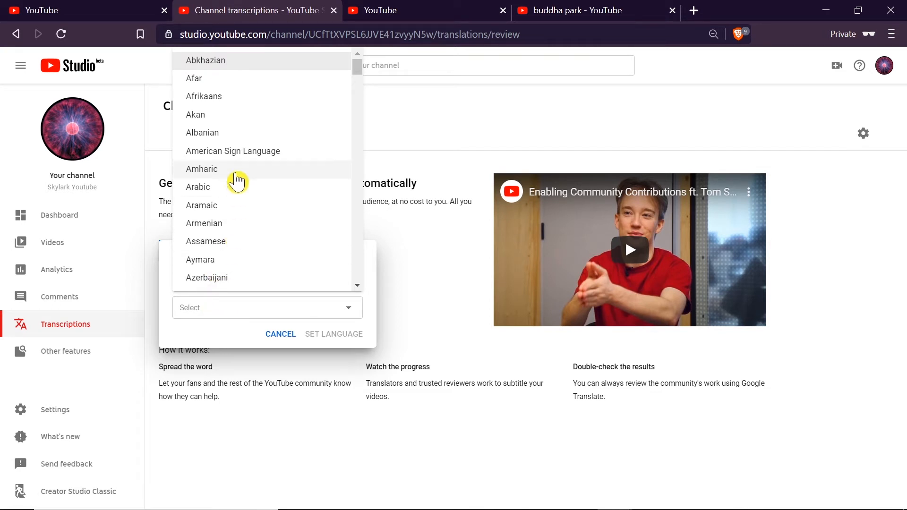
pyautogui.scroll(-6, 236, 181)
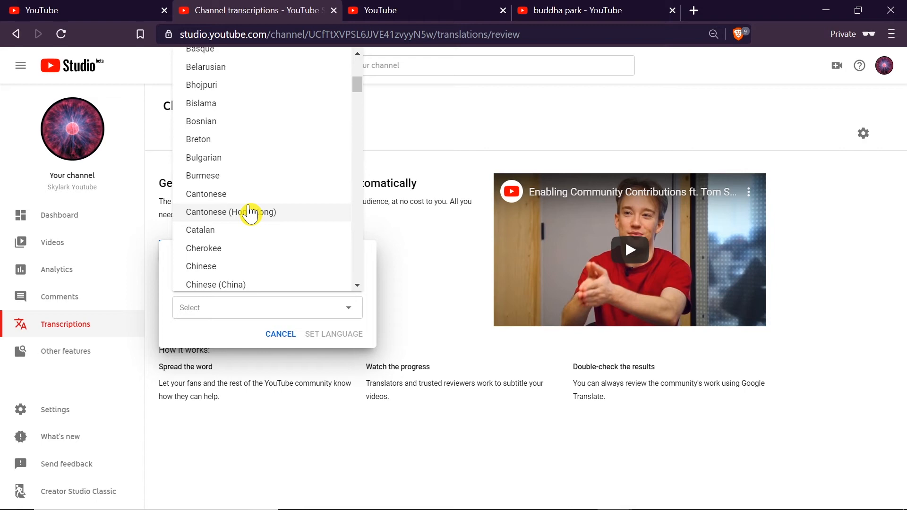
pyautogui.click(429, 193)
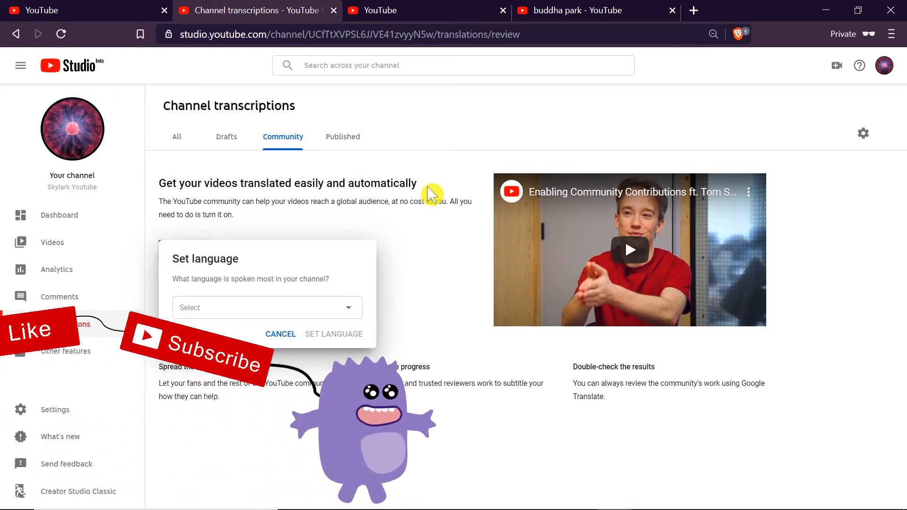